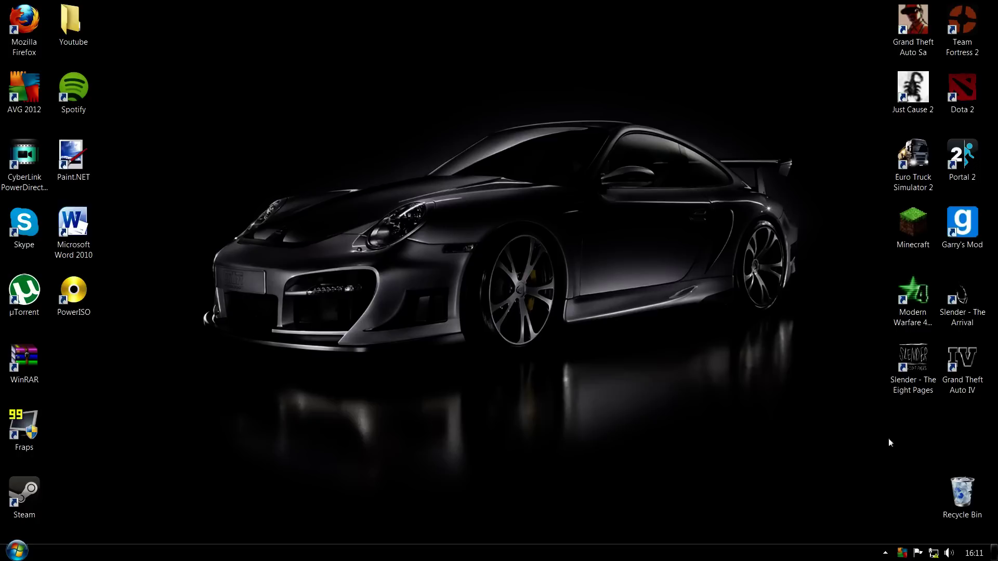
# Reach the Local Area Connection's Internet Protocol Version 4 entry via the Network and Sharing Center
pyautogui.click(934, 553)
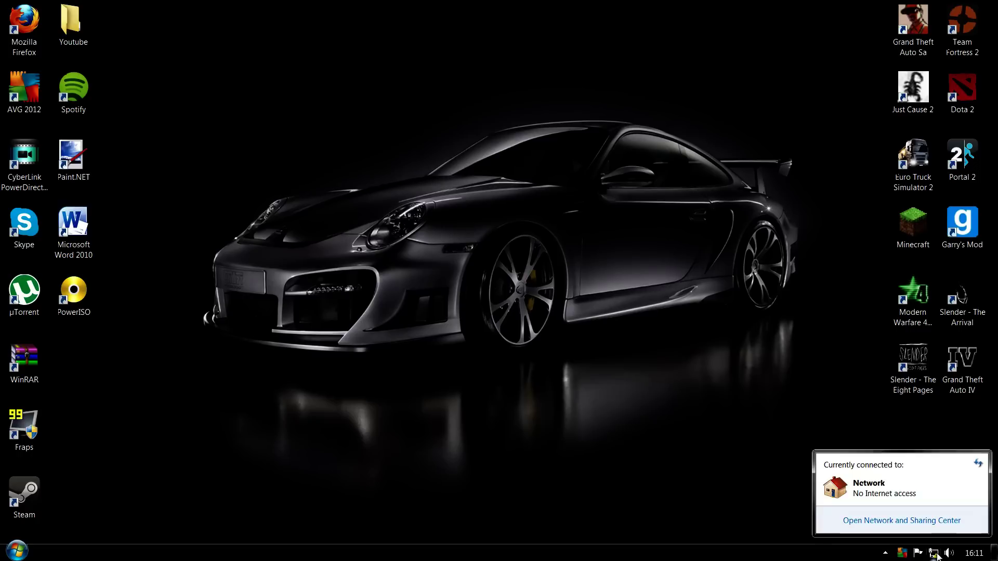
pyautogui.click(909, 521)
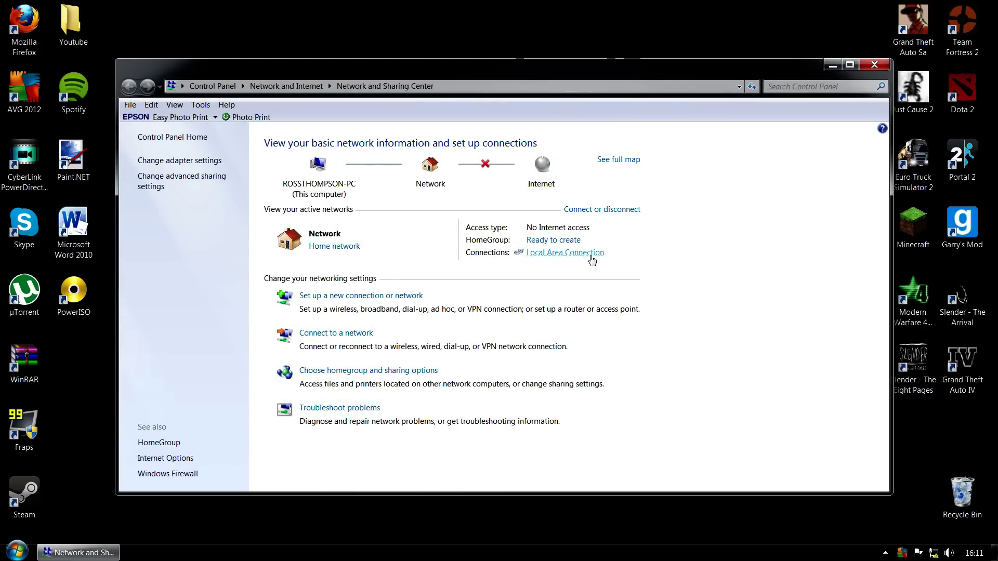
pyautogui.click(590, 257)
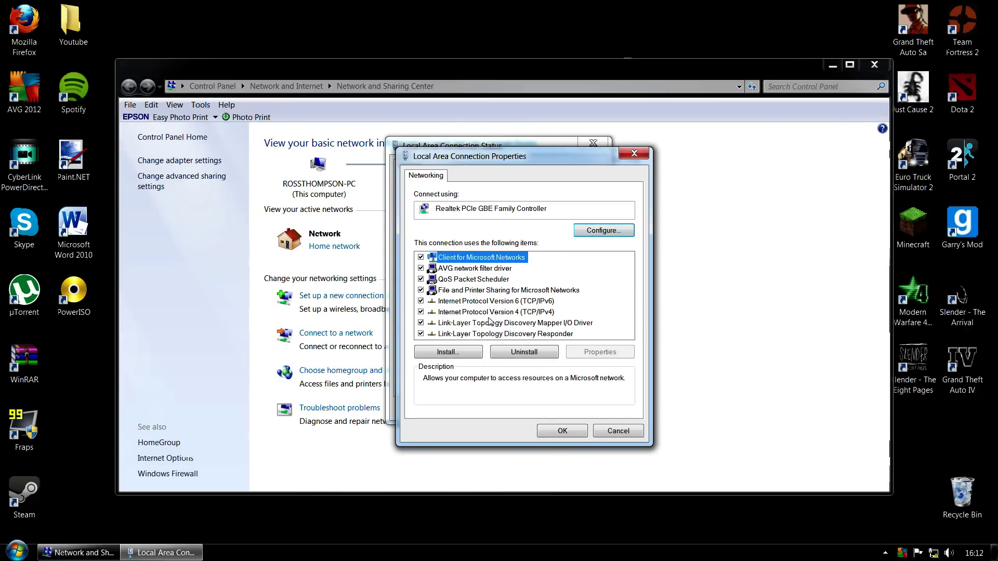
pyautogui.click(475, 313)
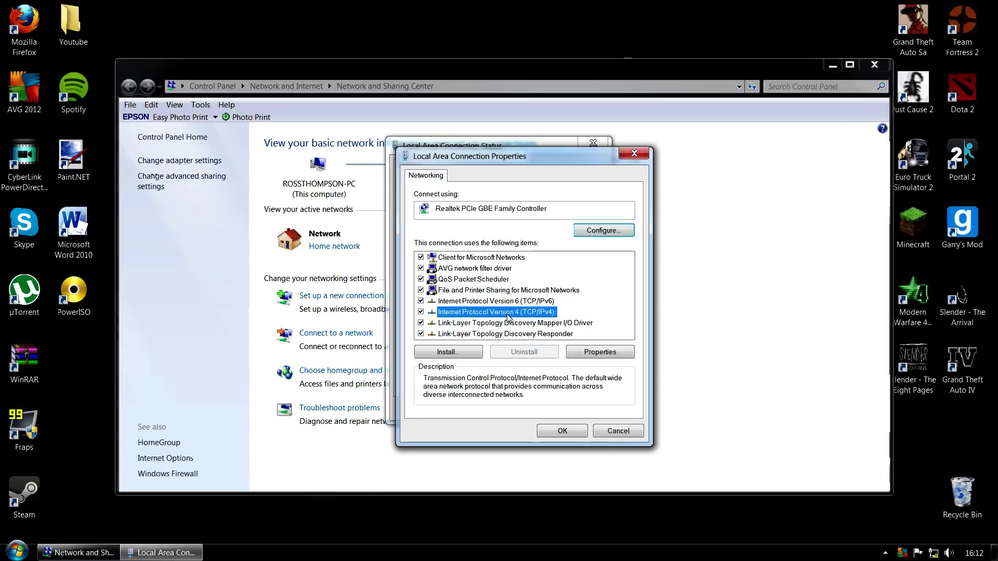
# Assign the fixed IP address 192.168.0.100 with subnet mask 255.255.255.0 and confirm
pyautogui.click(587, 352)
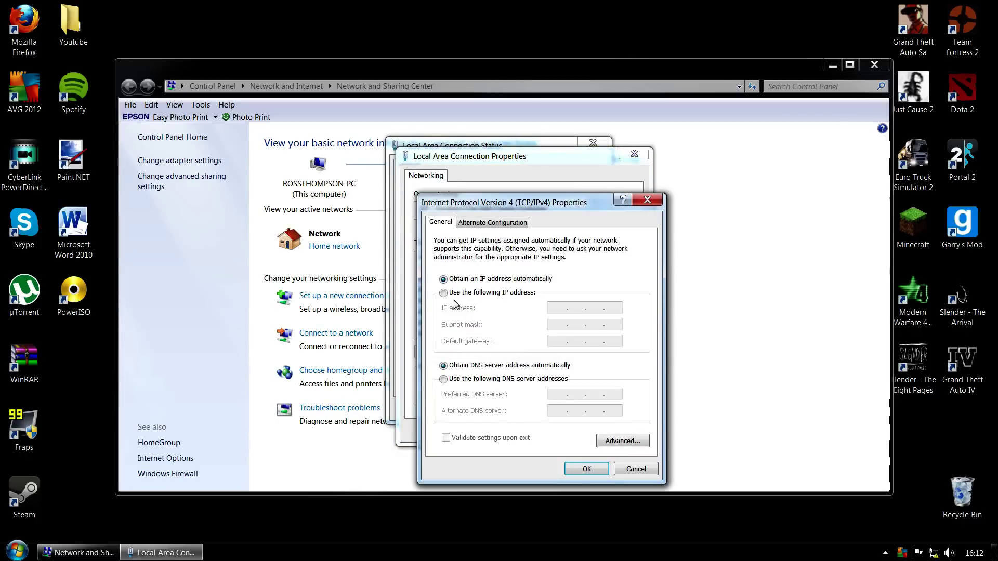
pyautogui.click(444, 292)
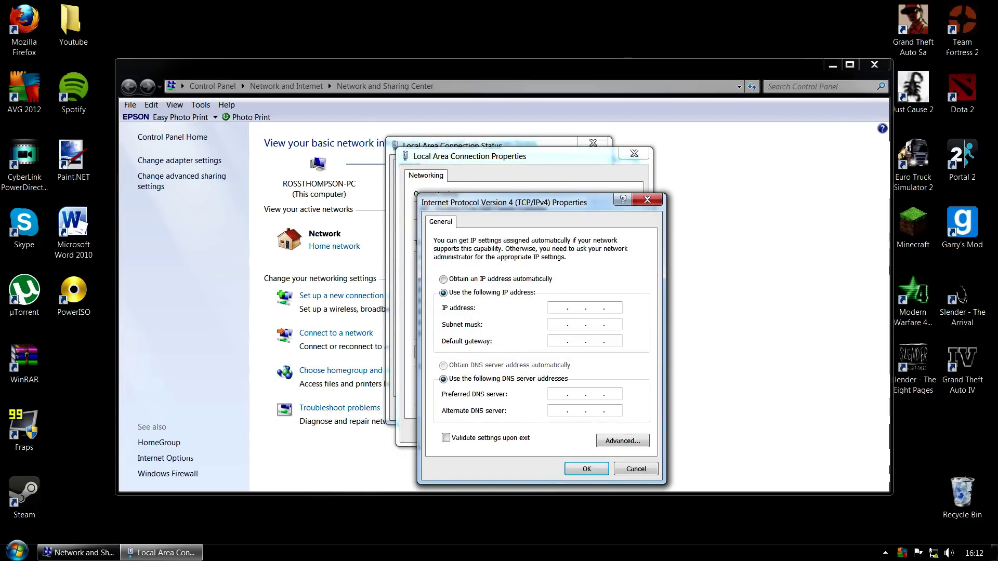
pyautogui.write('9')
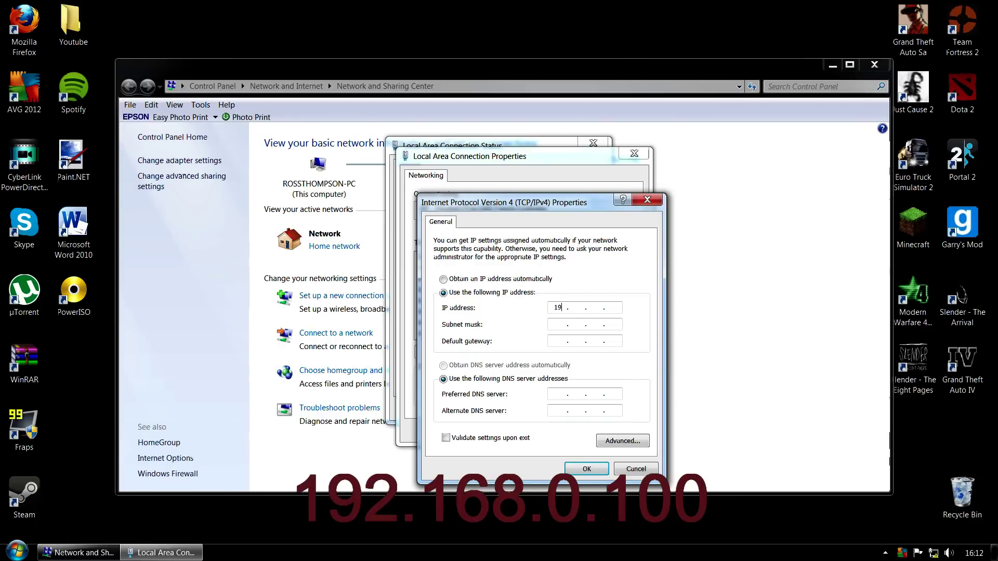
pyautogui.write('2 . 1')
pyautogui.write('68')
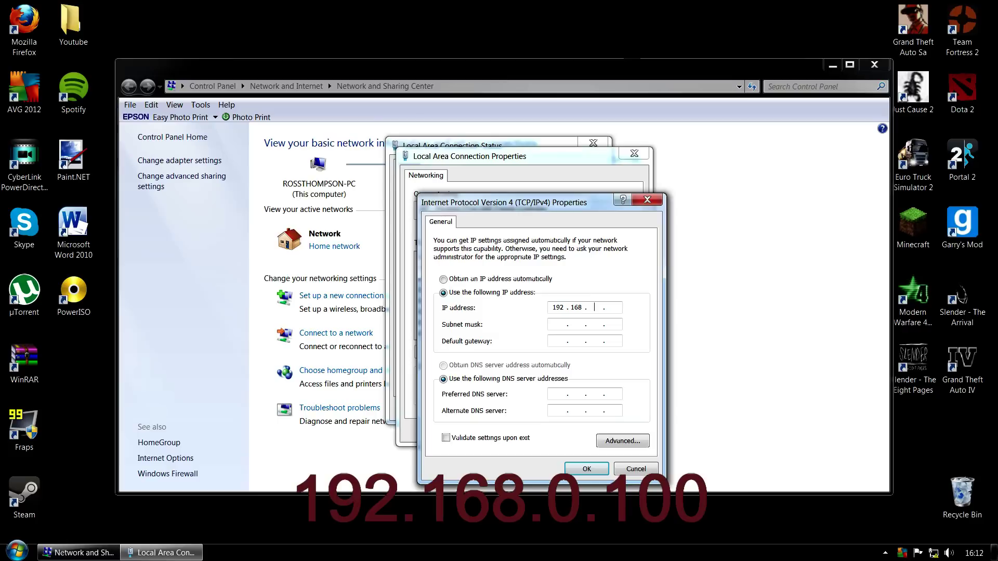
pyautogui.write('0 ')
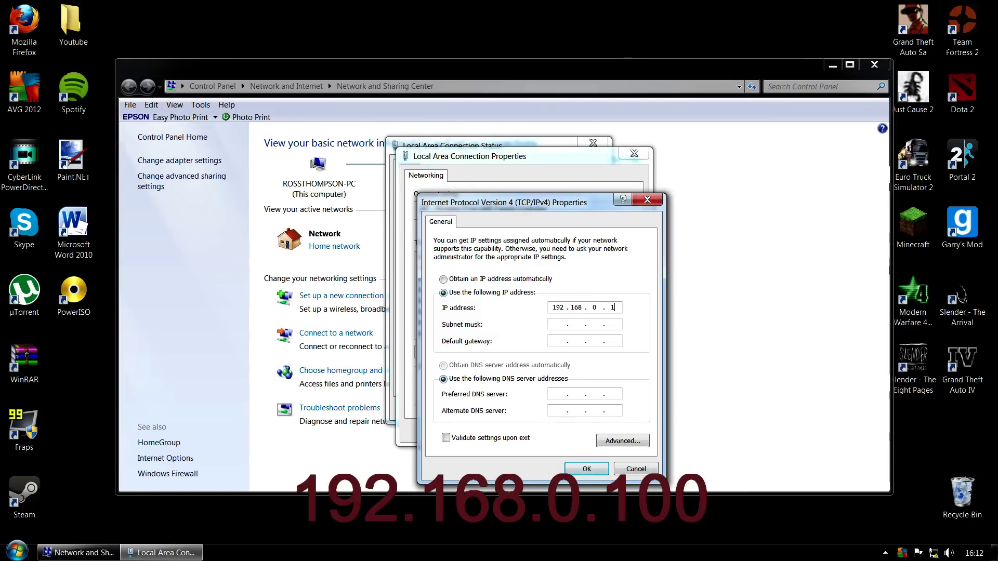
pyautogui.write('00')
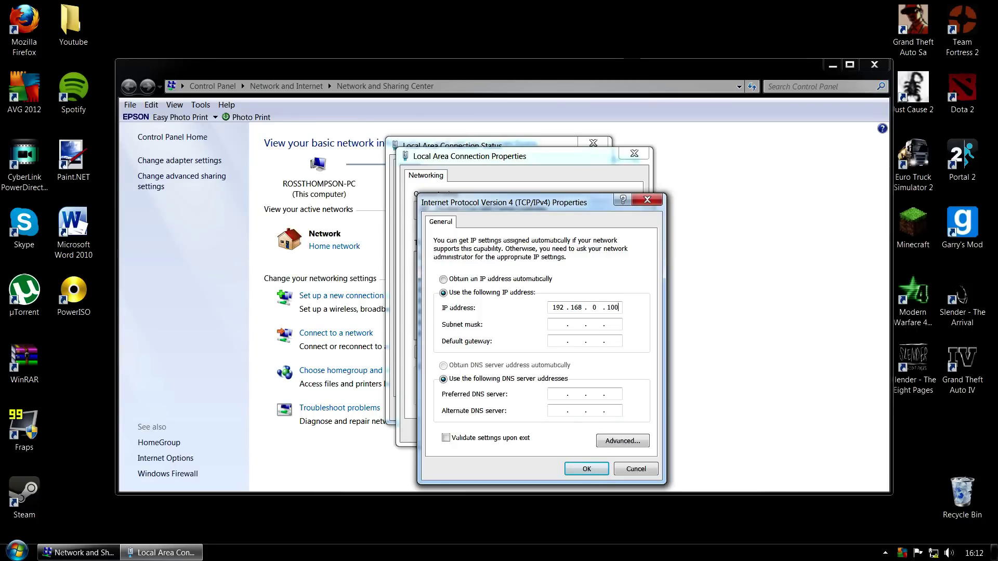
pyautogui.press('Tab')
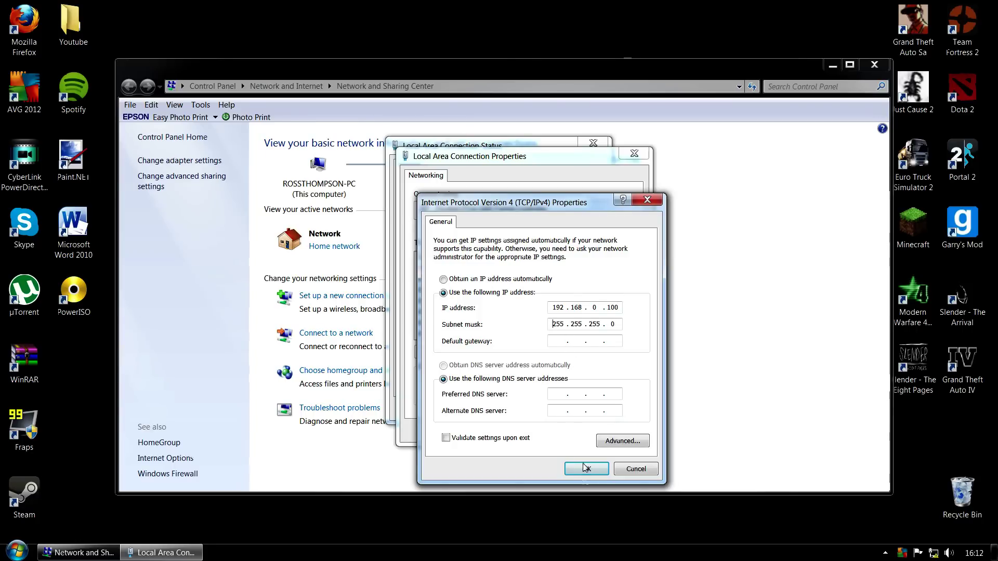
pyautogui.click(587, 470)
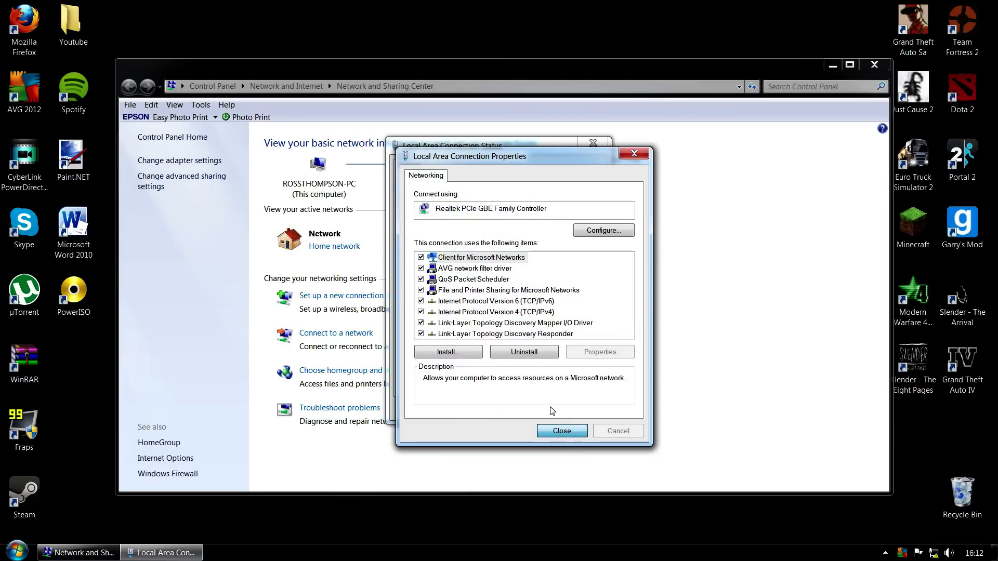
# Close the connection properties, status and Network and Sharing Center windows, then bring up the Start menu
pyautogui.click(561, 431)
pyautogui.click(594, 143)
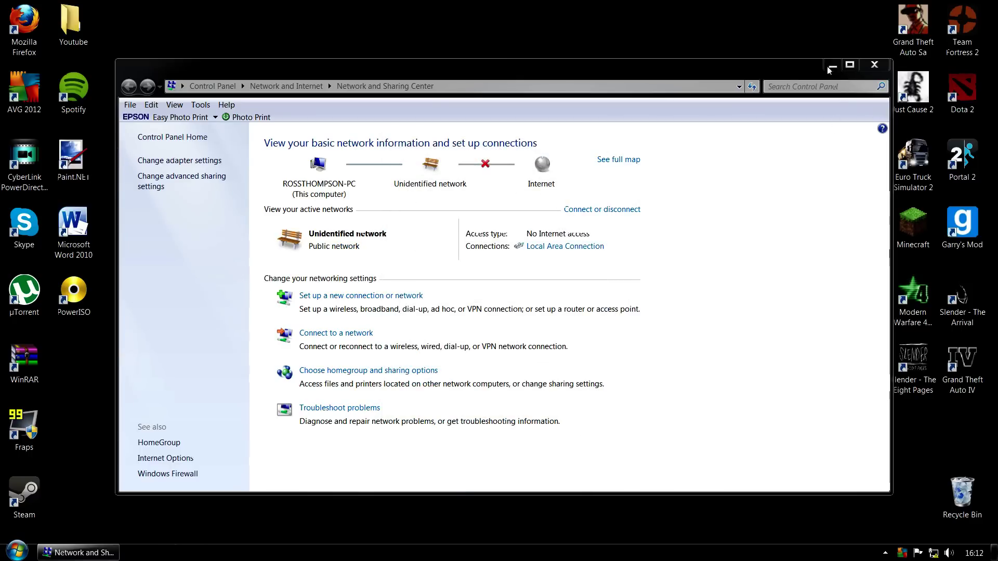
pyautogui.click(873, 64)
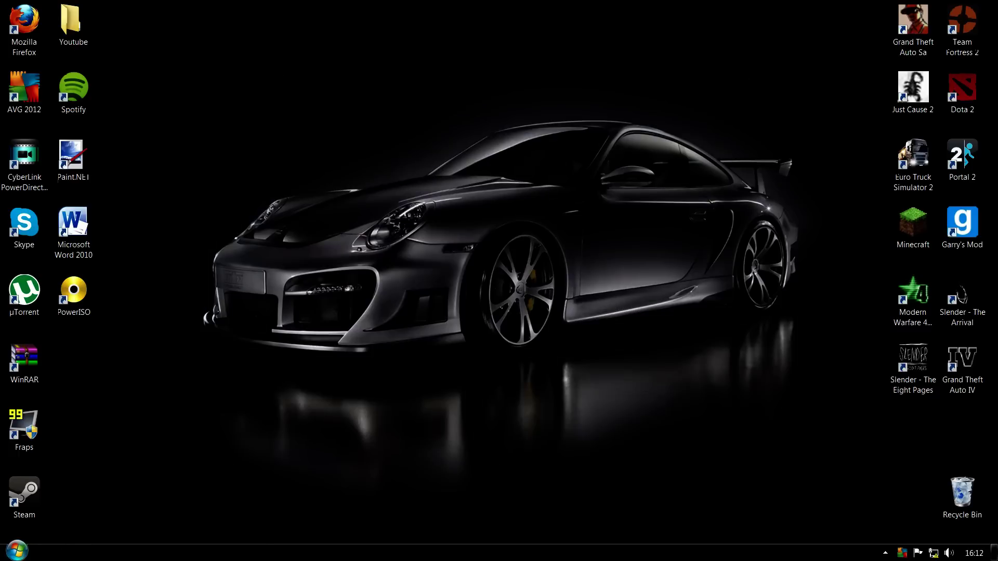
pyautogui.click(17, 550)
# Launch Firefox to browse to the access point's address
pyautogui.click(48, 214)
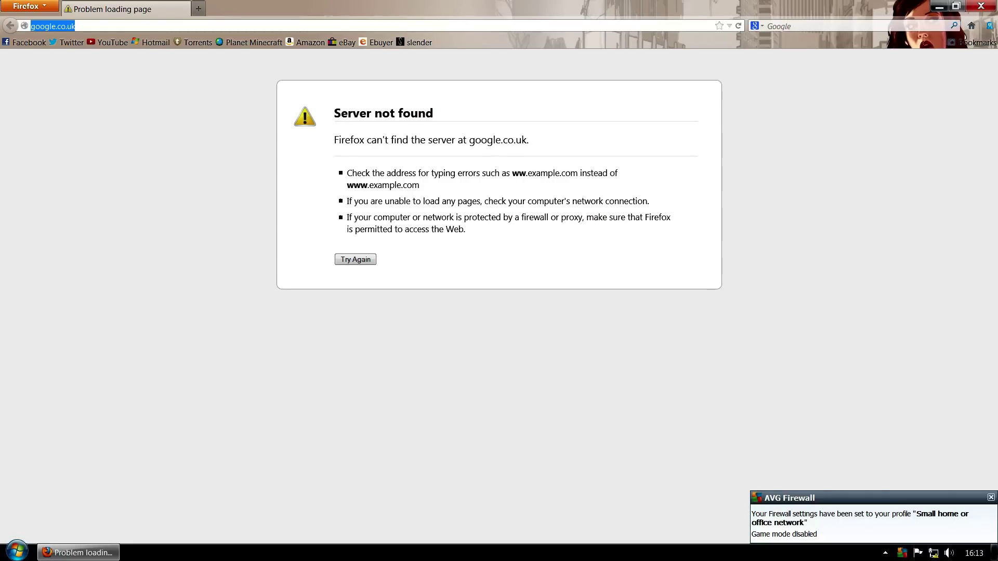
pyautogui.write('1')
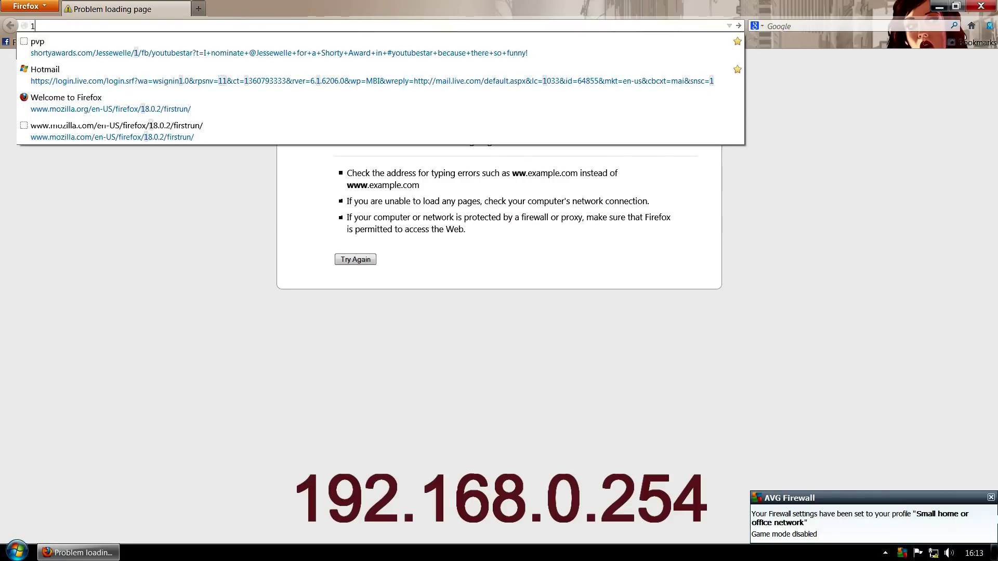
pyautogui.write('92.1')
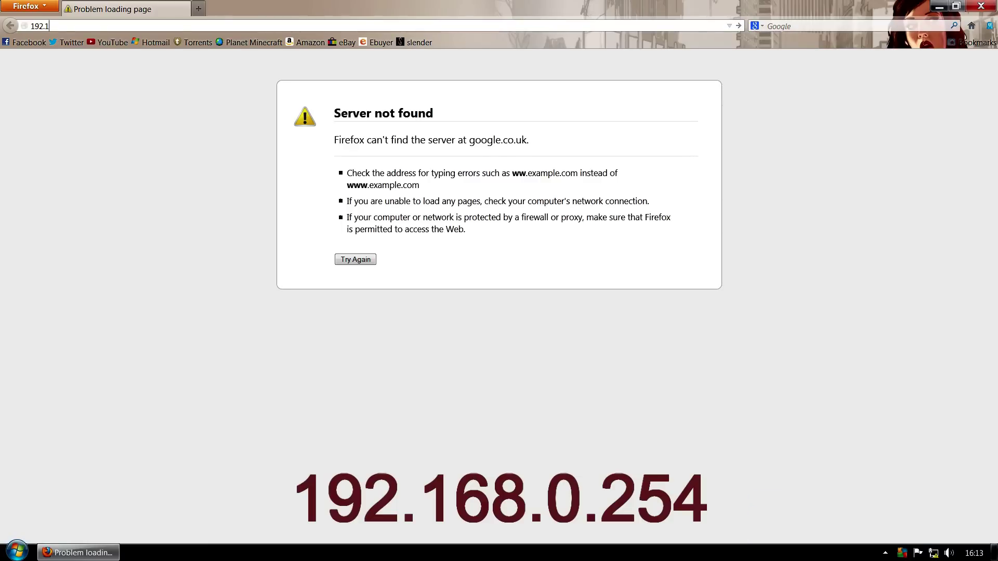
pyautogui.write('68.')
pyautogui.write('0.25')
pyautogui.write('4')
pyautogui.write('53')
# Load 192.168.0.254 and log in to the TP-LINK web admin with the password
pyautogui.press('BackSpace')
pyautogui.press('Return')
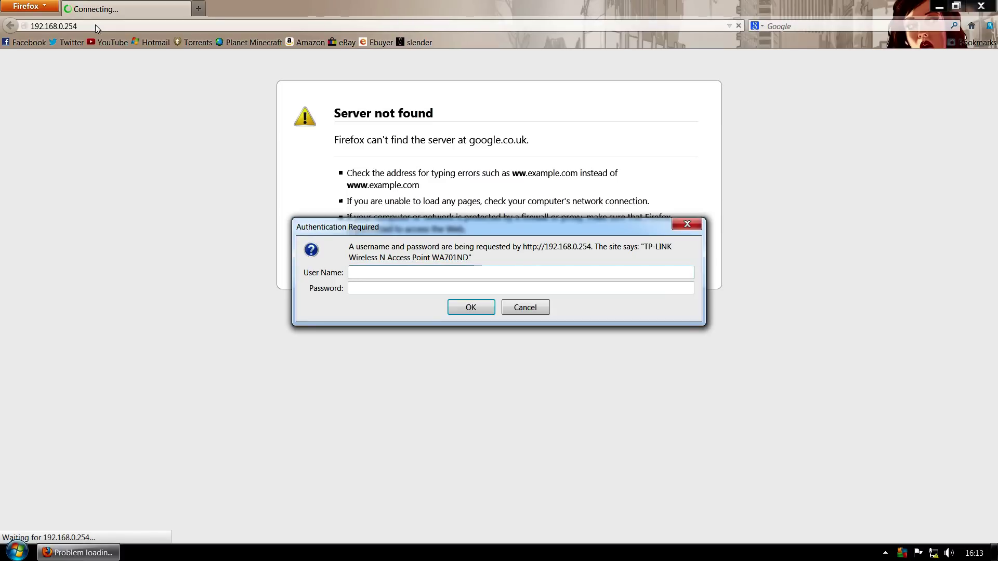
pyautogui.press('Tab')
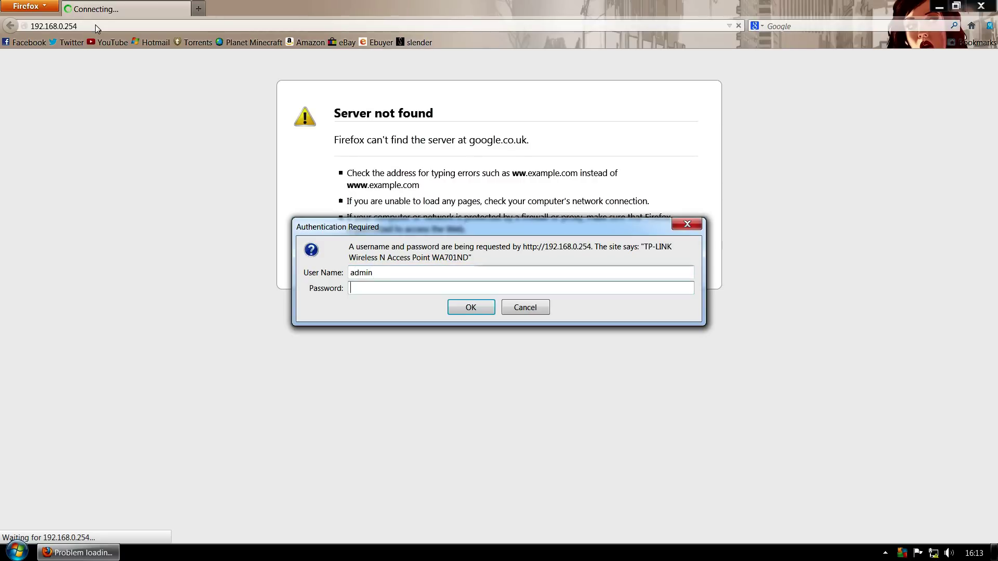
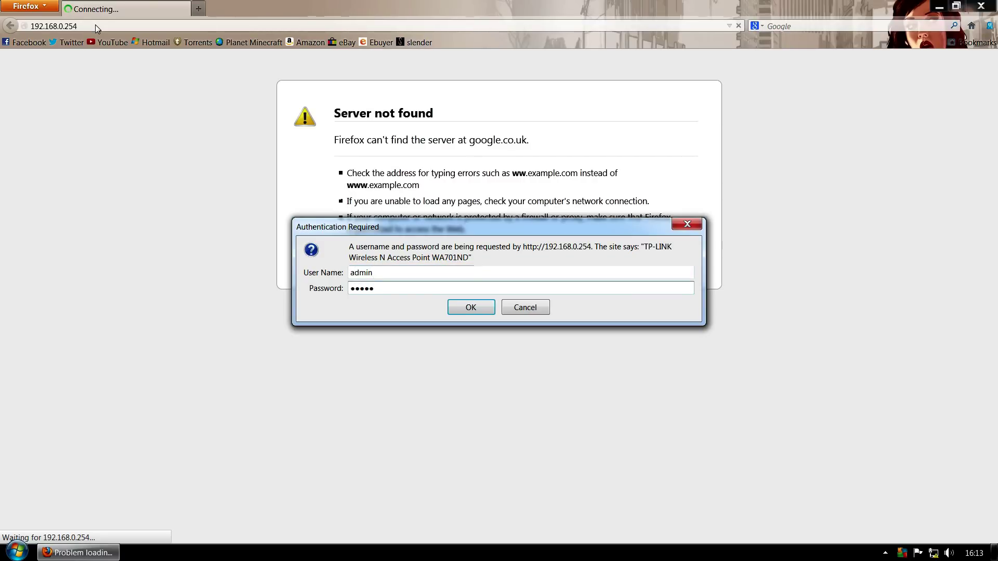
pyautogui.press('Return')
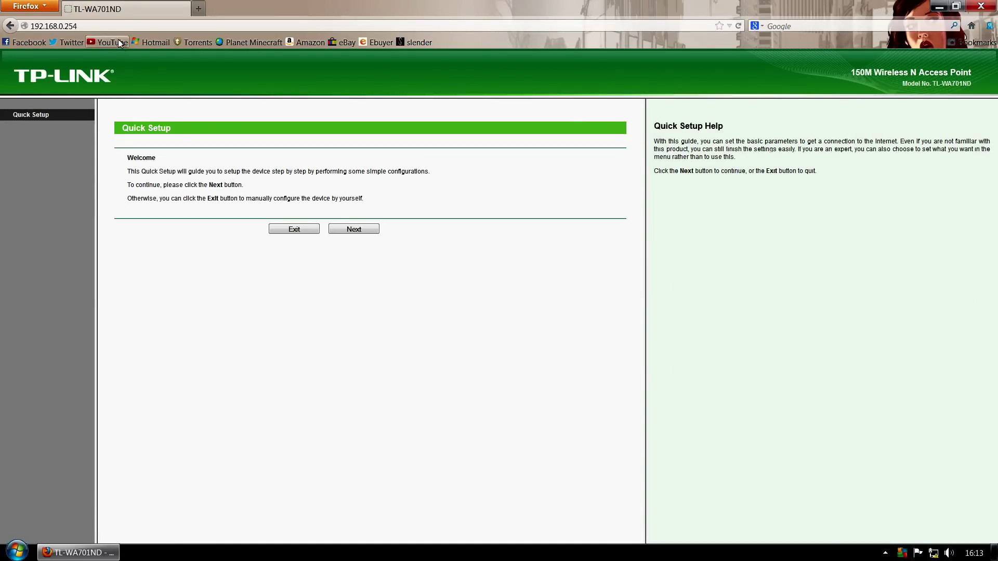
# Start the Quick Setup wizard and continue with Client operation mode chosen
pyautogui.click(345, 233)
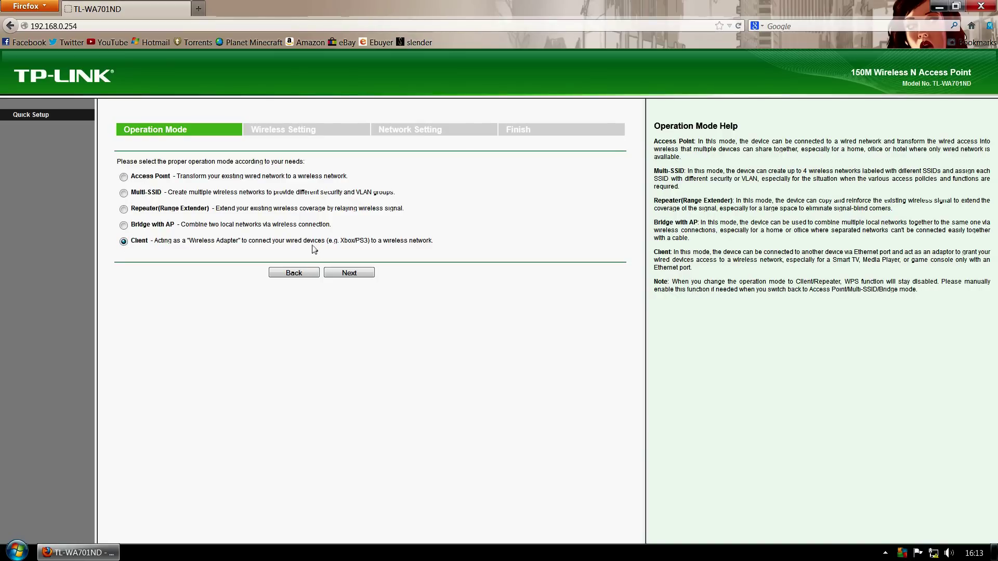
pyautogui.click(349, 274)
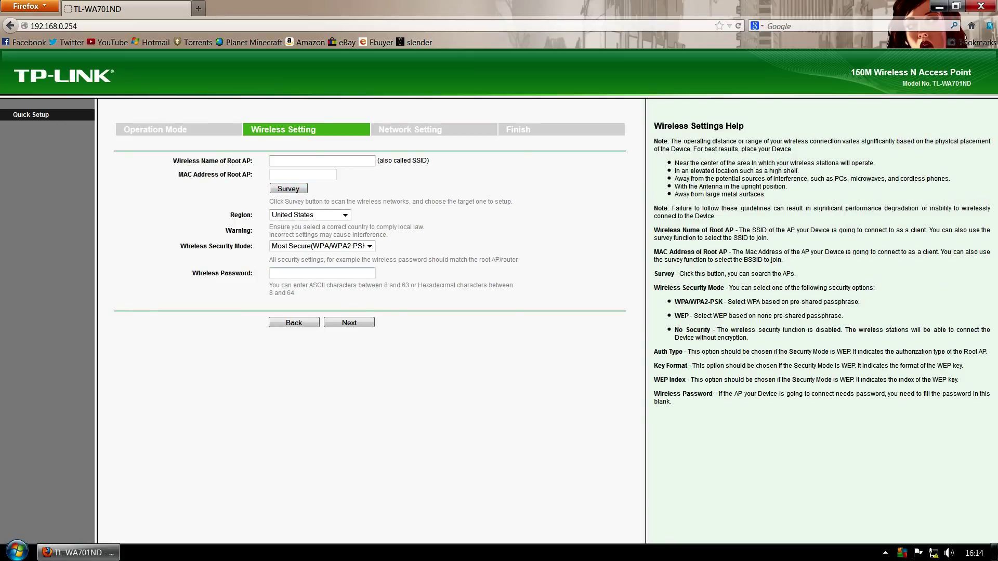
# Survey nearby networks and connect to virginmedia4274521 as the root AP
pyautogui.click(301, 194)
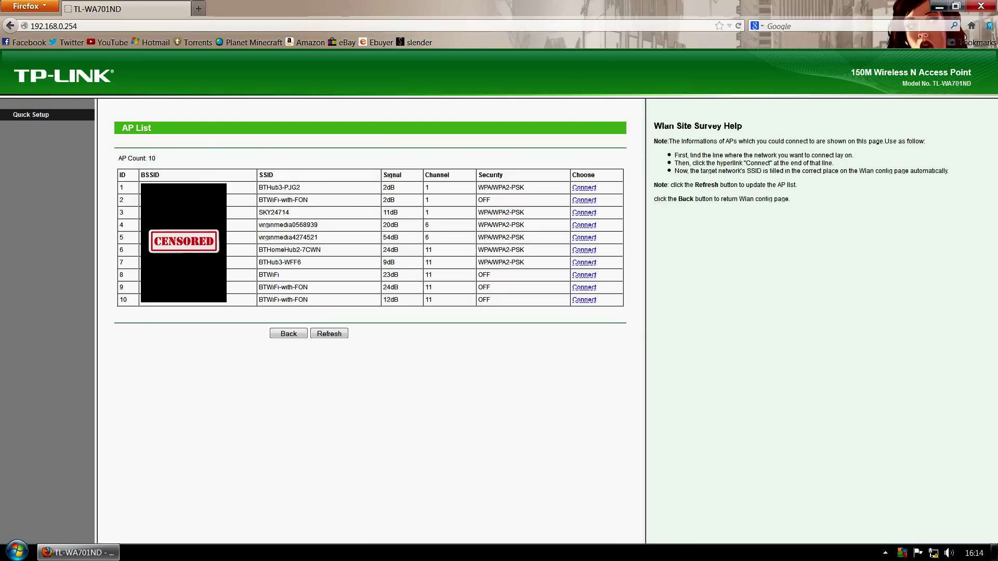
pyautogui.moveTo(260, 237); pyautogui.dragTo(304, 237)
pyautogui.click(583, 237)
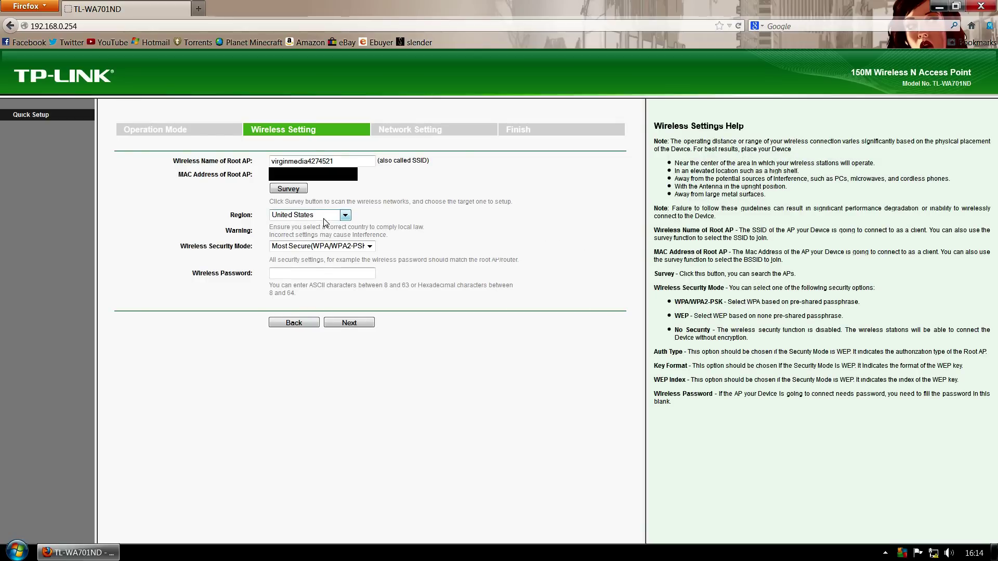
# Set the region to United Kingdom, accept the warning, and continue with the Wi-Fi password entered
pyautogui.click(327, 218)
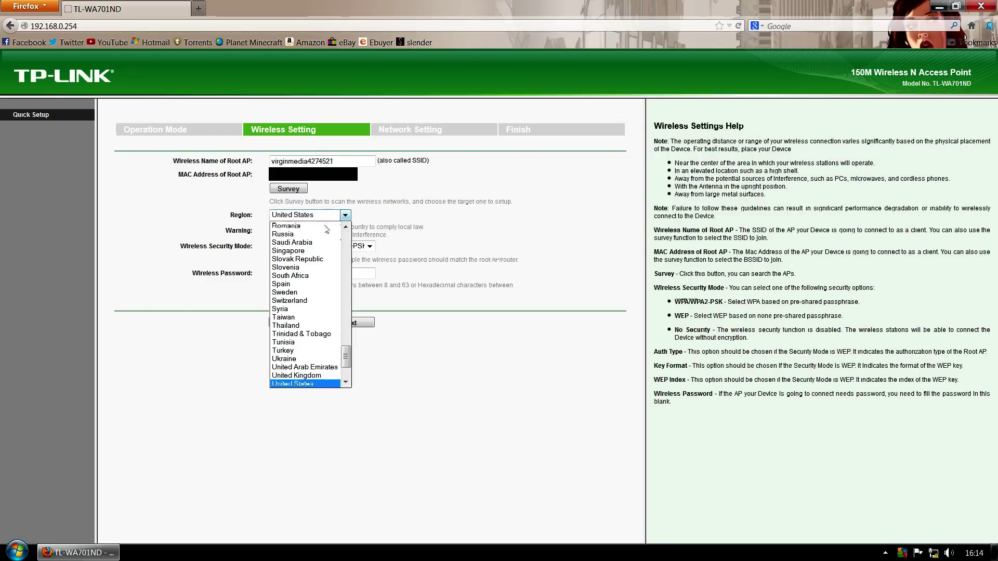
pyautogui.click(307, 375)
pyautogui.click(629, 260)
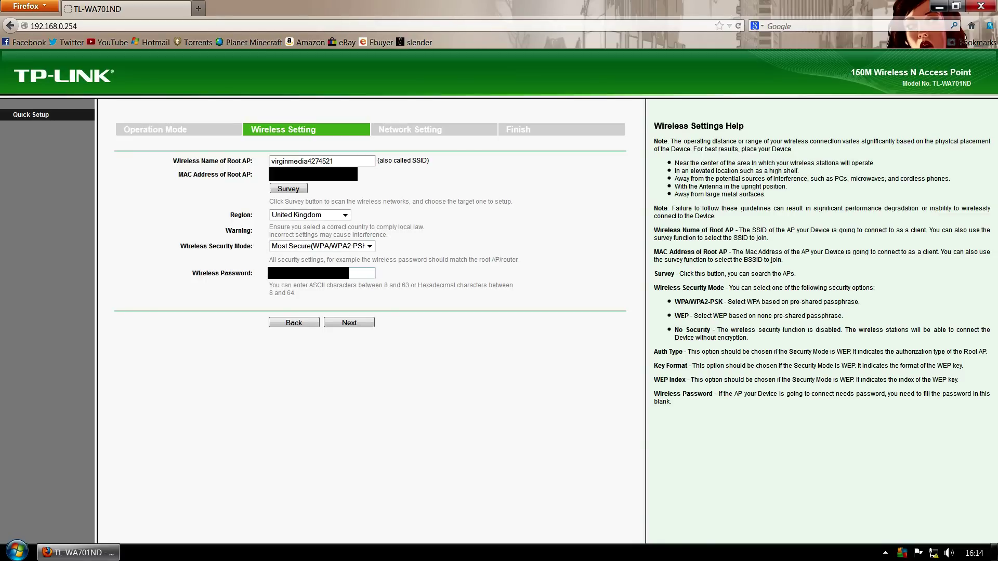
pyautogui.click(350, 323)
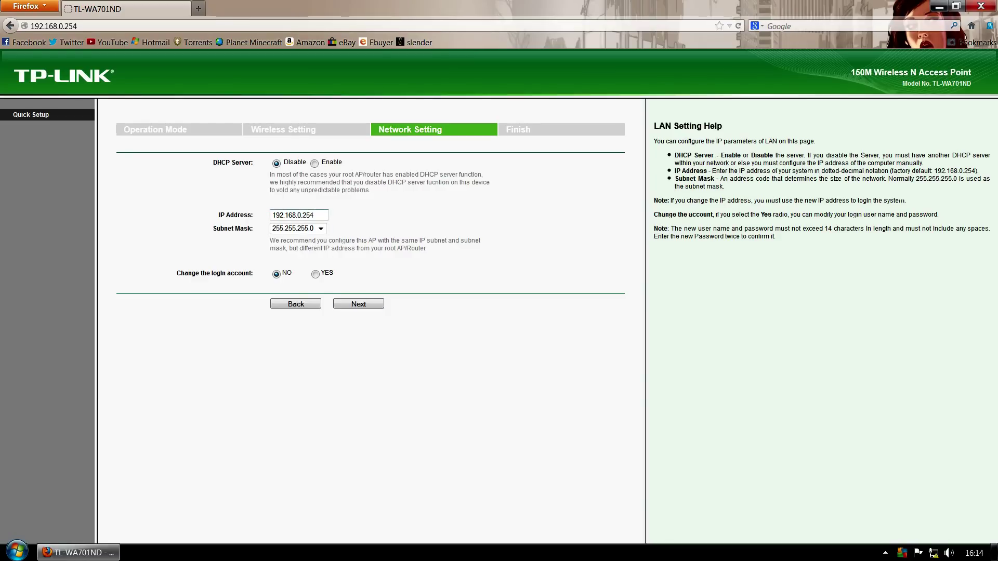
# Keep the default network settings, then reboot the access point from the Finish page
pyautogui.click(347, 305)
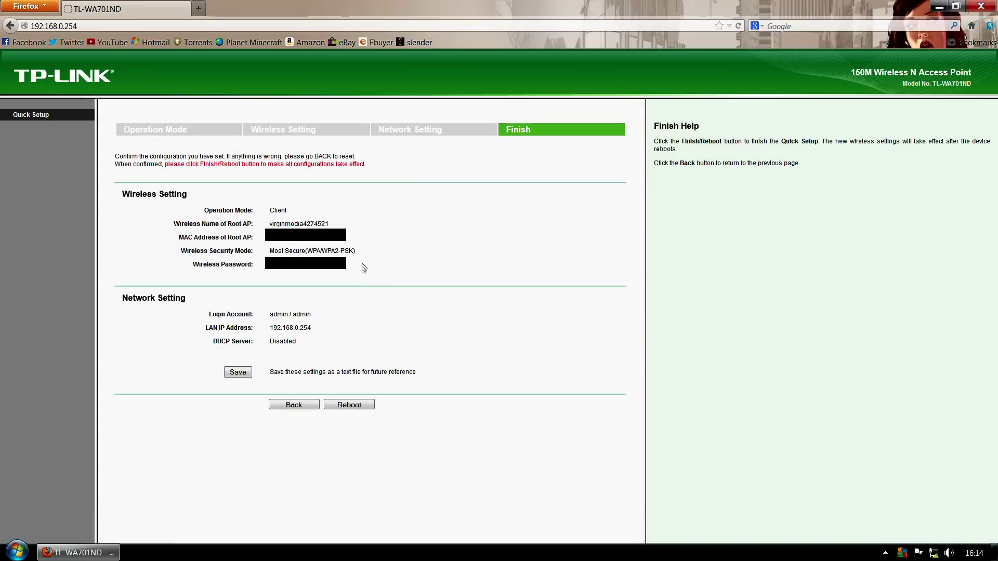
pyautogui.click(345, 404)
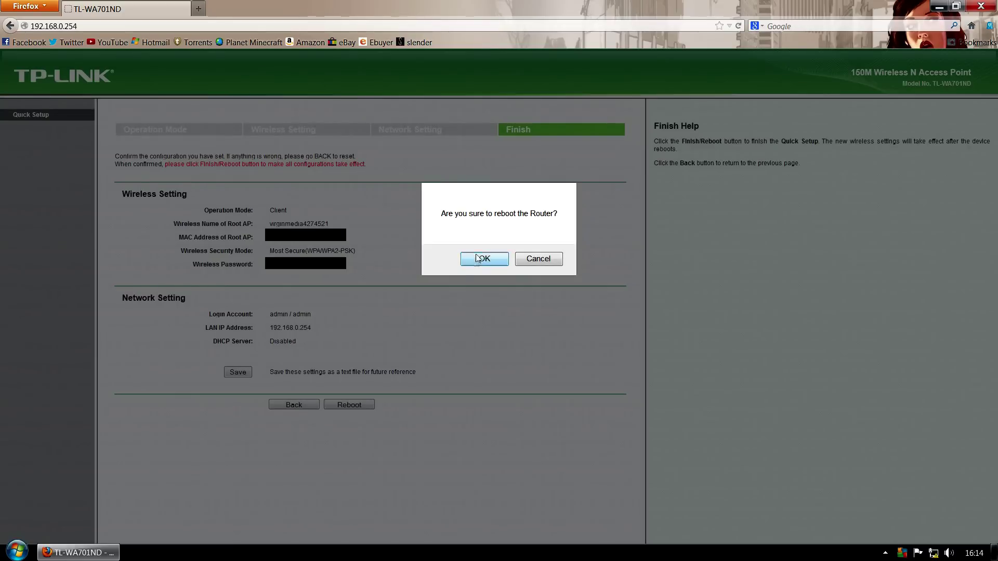
pyautogui.click(478, 258)
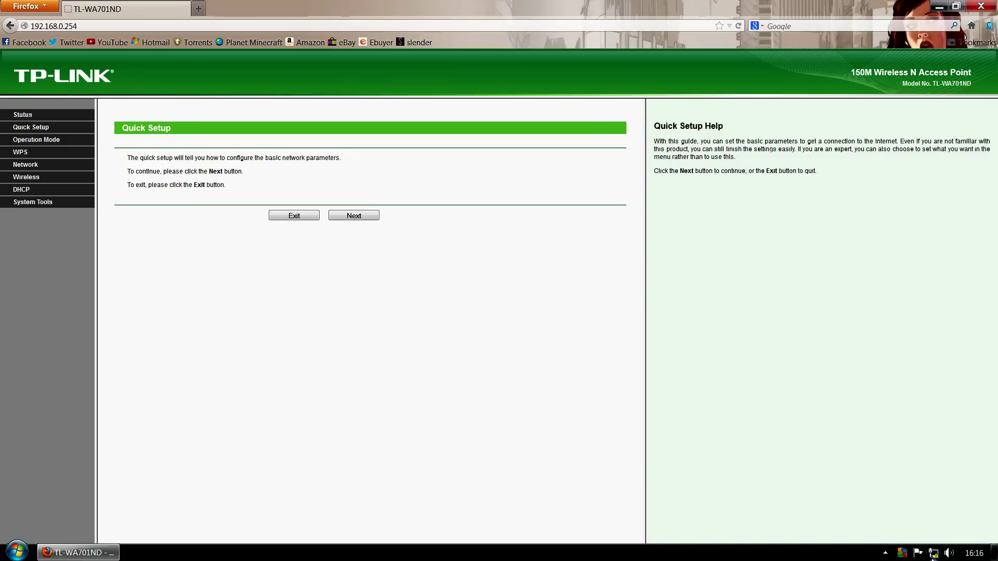
# Reach the wired connection's IPv4 properties via the Network and Sharing Center
pyautogui.click(933, 554)
pyautogui.click(924, 521)
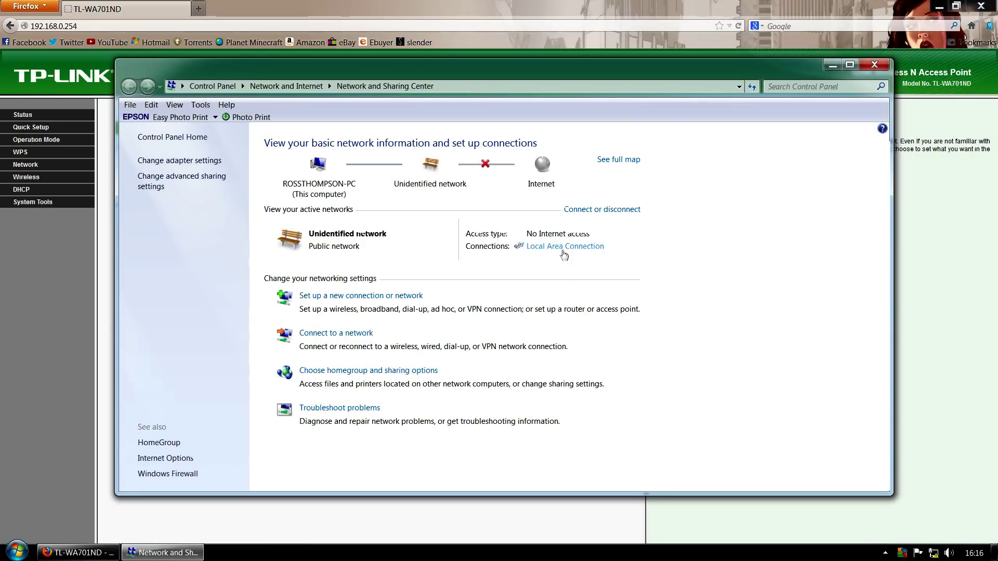
pyautogui.click(564, 246)
pyautogui.click(444, 382)
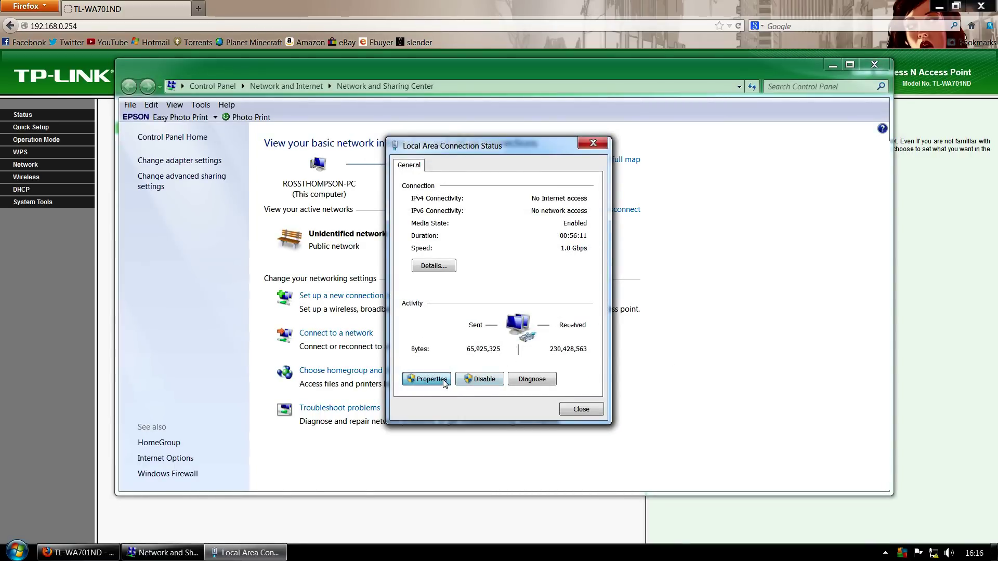
pyautogui.click(490, 312)
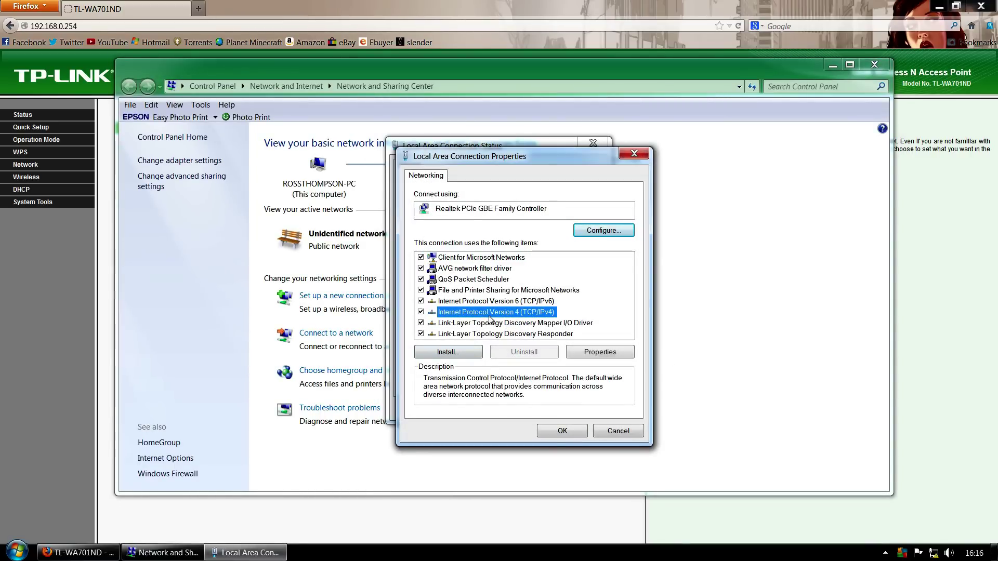
pyautogui.click(599, 351)
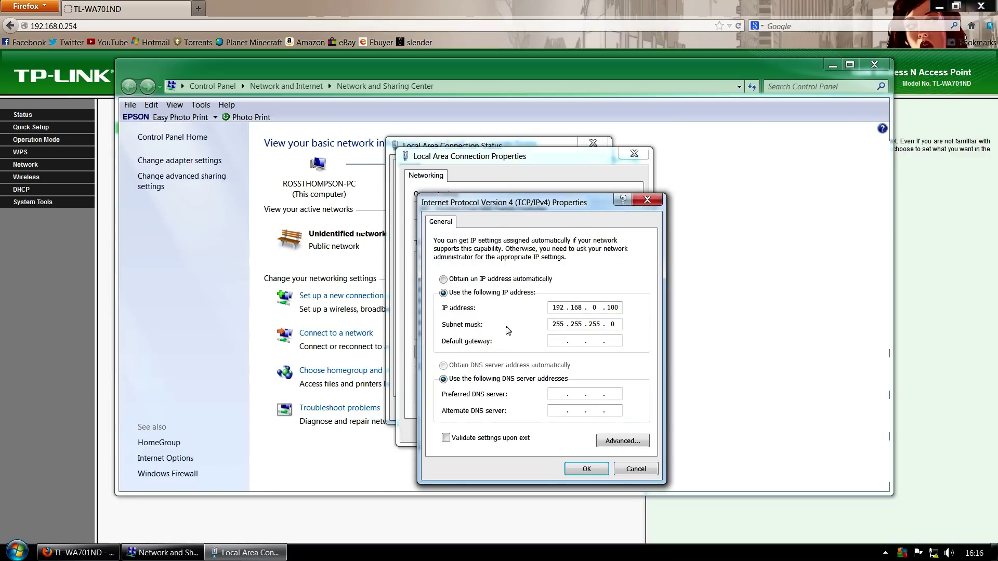
# Switch back to obtaining an IP address automatically and close the connection windows
pyautogui.click(444, 279)
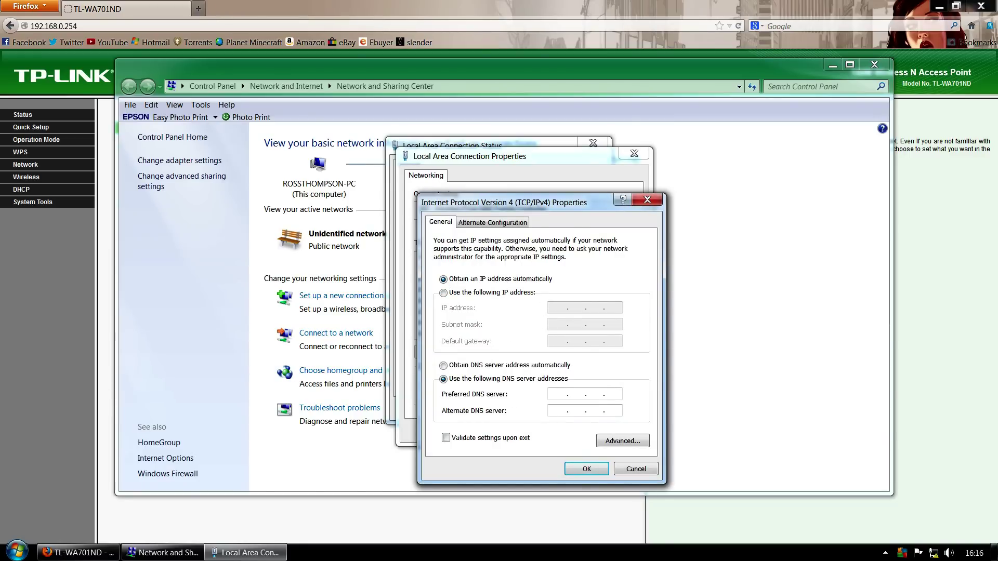
pyautogui.click(584, 469)
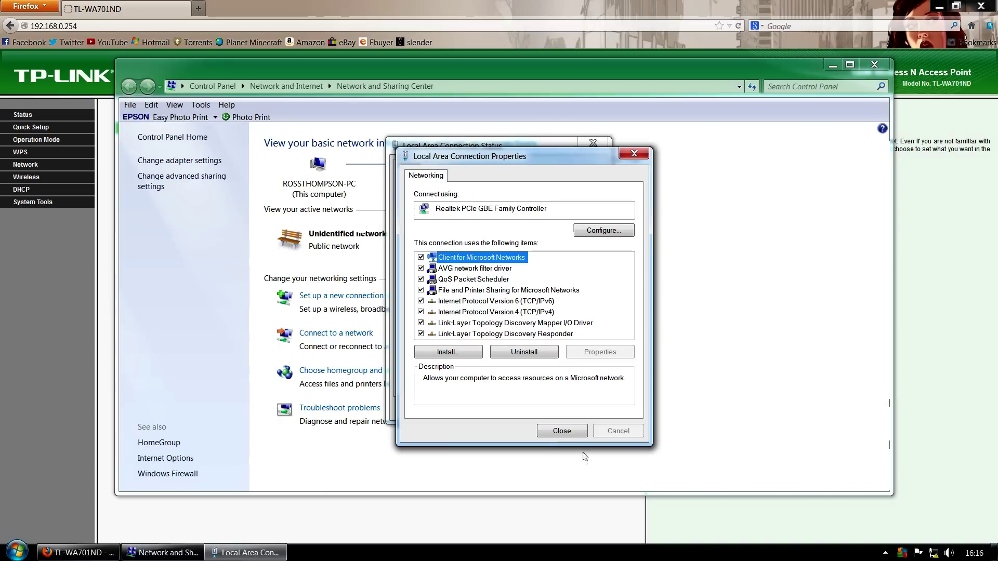
pyautogui.click(578, 431)
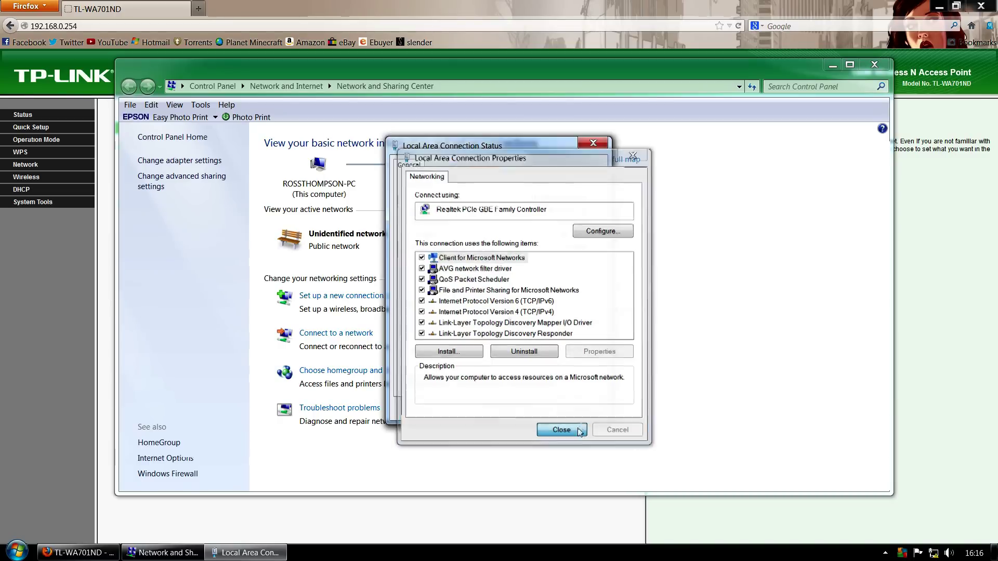
pyautogui.click(579, 410)
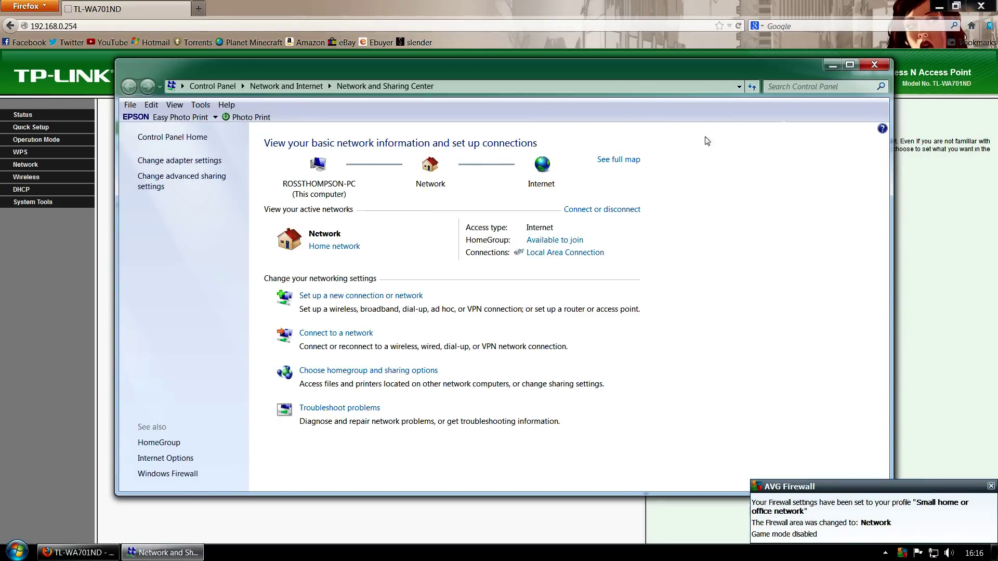
# Minimize the Control Panel and load YouTube from the bookmarks bar
pyautogui.click(832, 64)
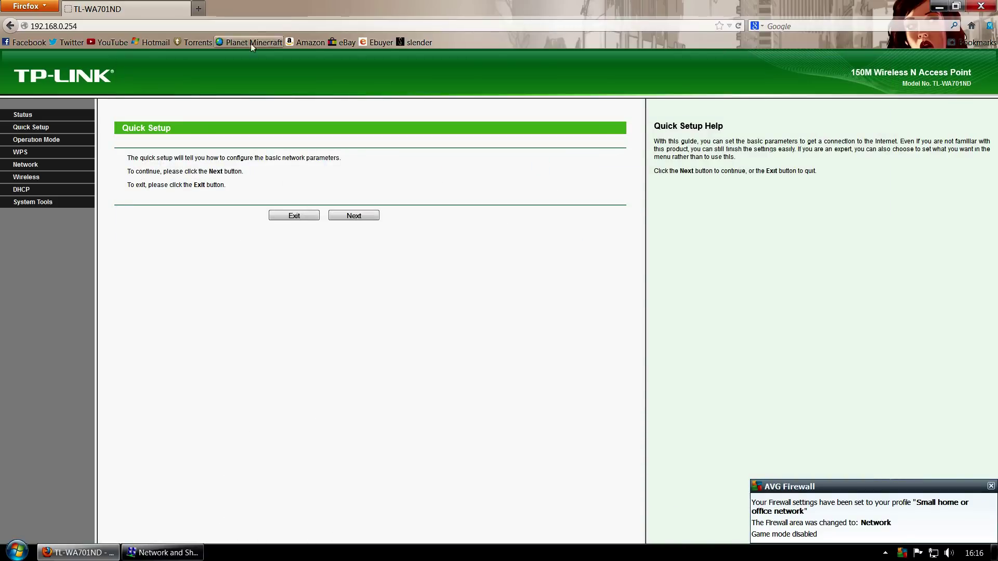
pyautogui.click(118, 46)
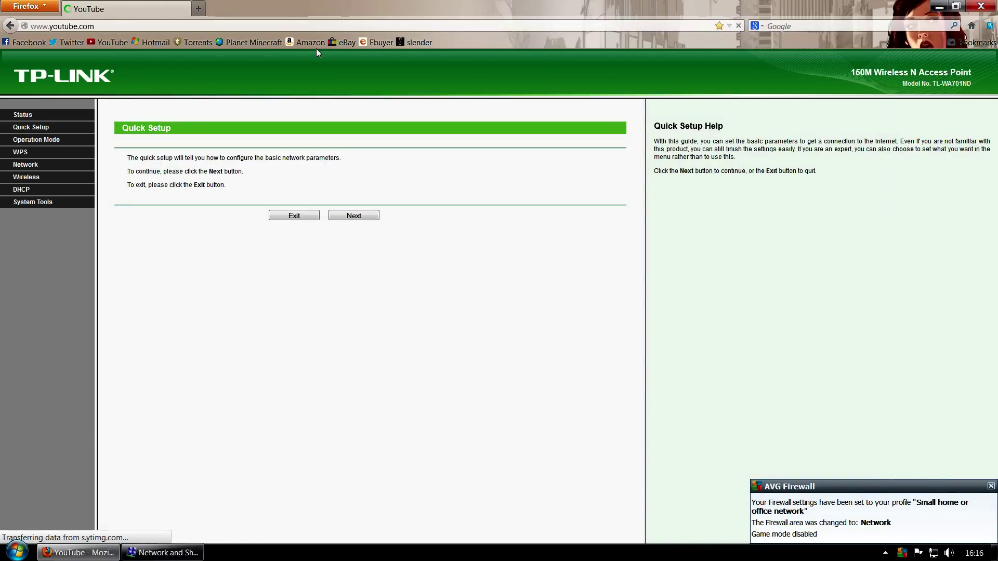